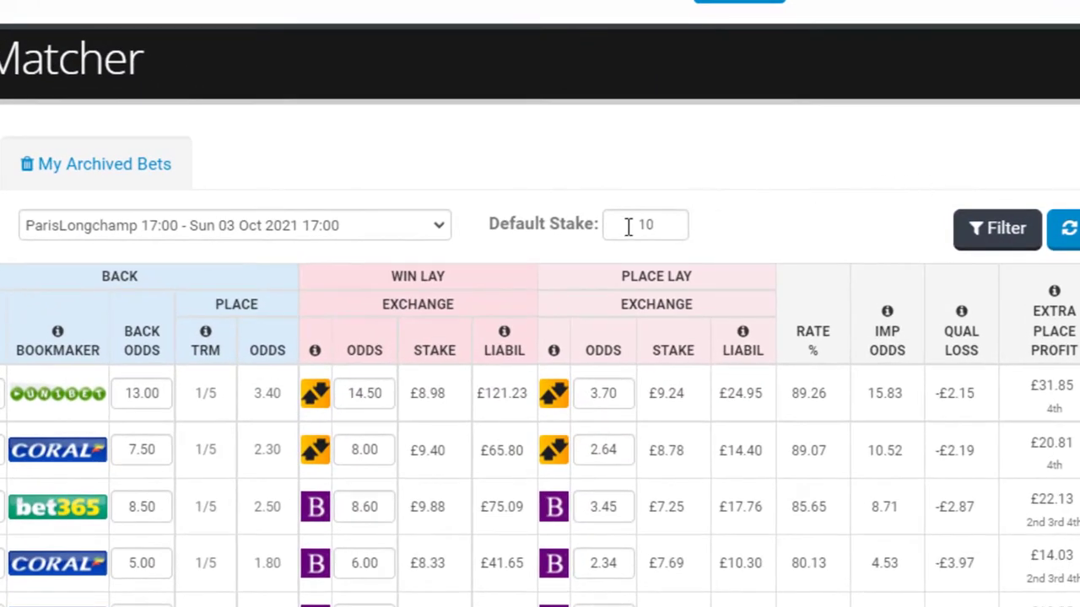
# Set the default stake for the ParisLongchamp 17:00 race to 3.
pyautogui.doubleClick(627, 228)
pyautogui.write('3')
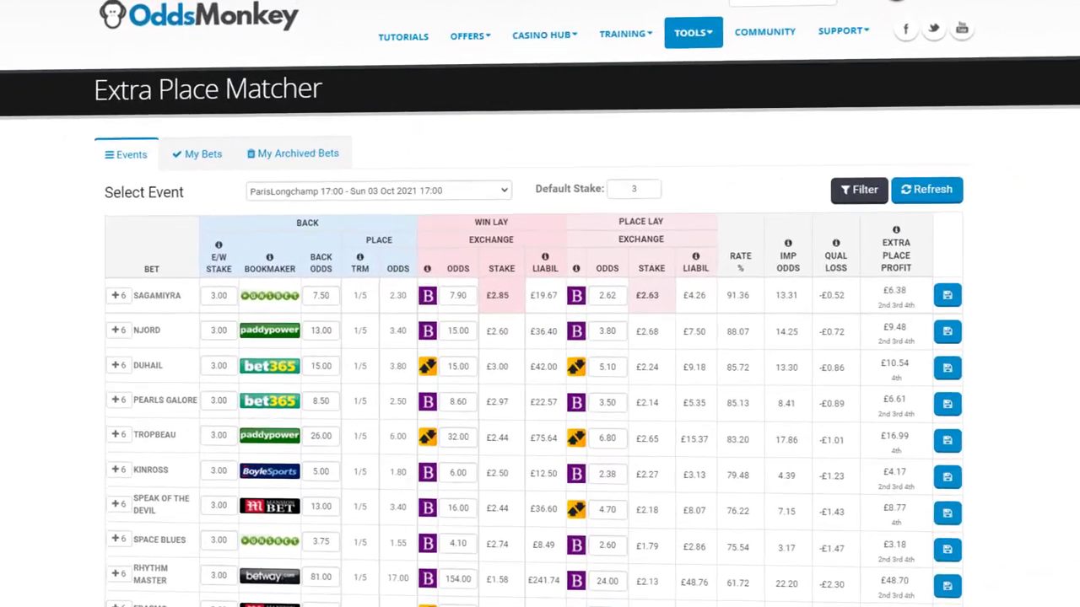
# Examine Sagamiyra's qualifying loss and extra place profit, including the finishing positions listed under the profit.
pyautogui.moveTo(816, 295); pyautogui.dragTo(844, 297)
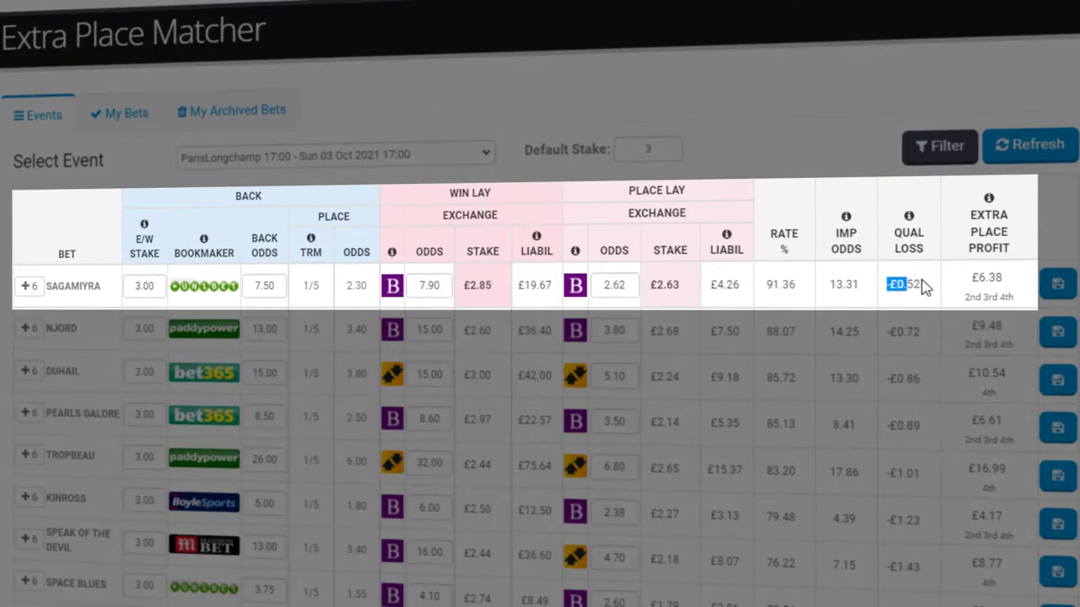
pyautogui.moveTo(970, 279); pyautogui.dragTo(1008, 285)
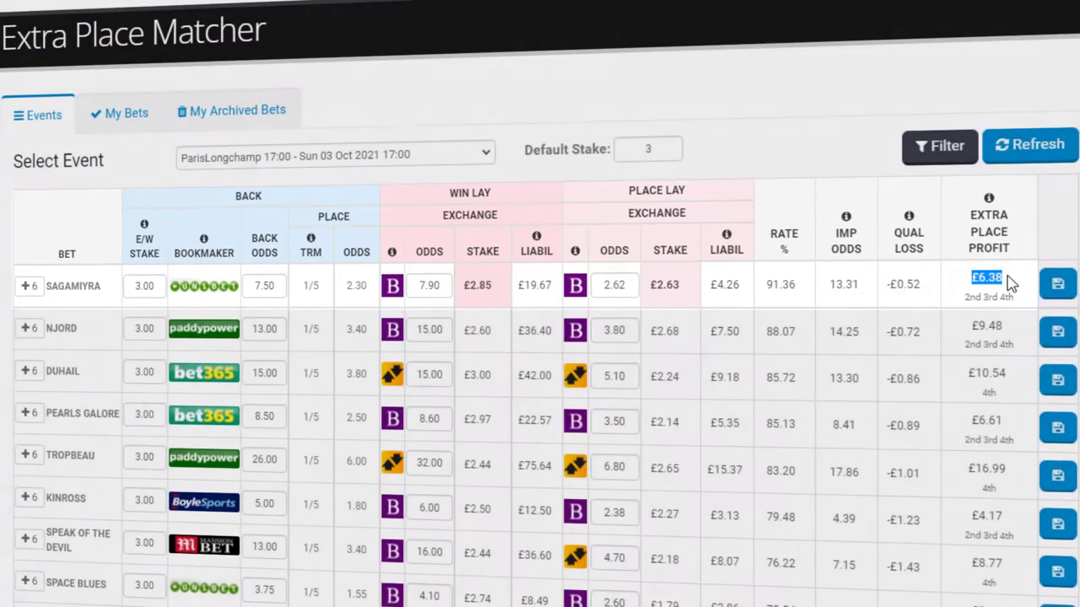
pyautogui.click(1008, 285)
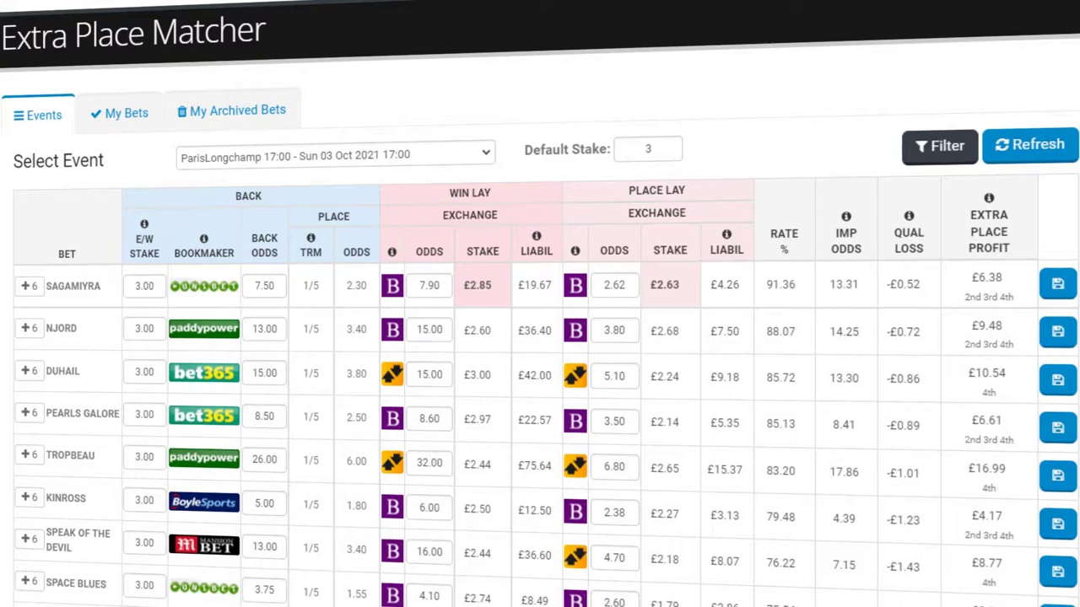
pyautogui.moveTo(965, 298); pyautogui.dragTo(1017, 297)
pyautogui.moveTo(945, 309); pyautogui.dragTo(1012, 297)
pyautogui.click(1060, 293)
pyautogui.moveTo(887, 284); pyautogui.dragTo(1008, 287)
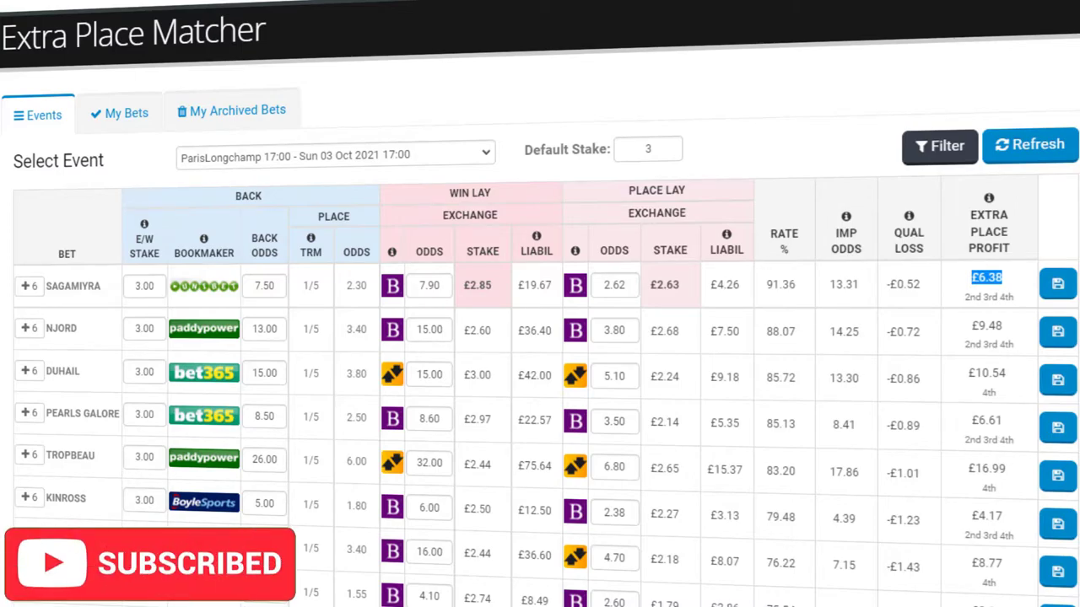
# Examine Tropbeau's row, checking its back odds, qualifying loss, extra place profit and rate percentage.
pyautogui.moveTo(31, 471); pyautogui.dragTo(82, 470)
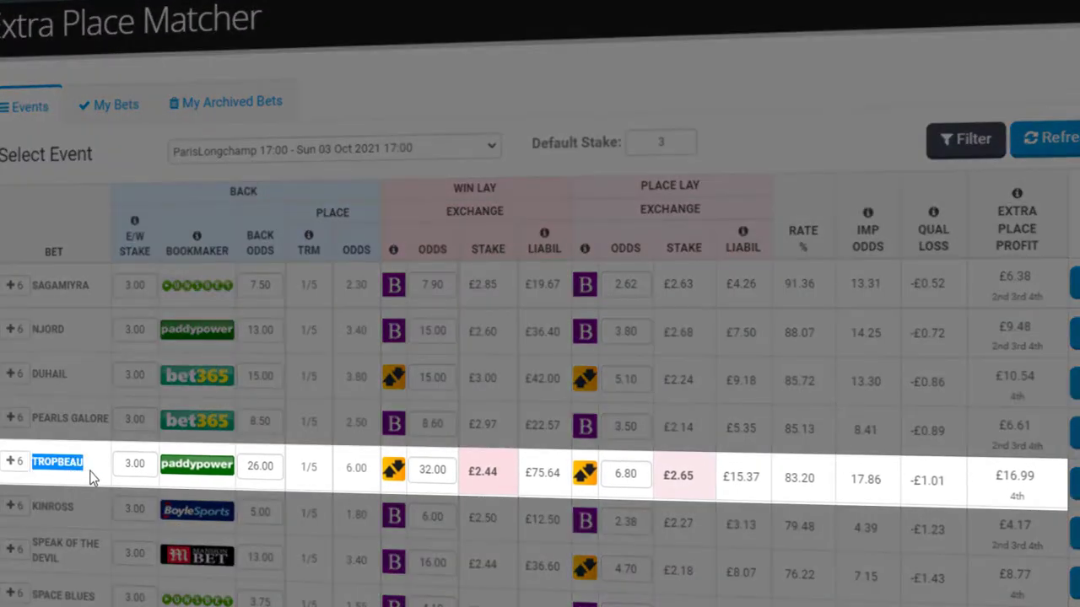
pyautogui.doubleClick(275, 467)
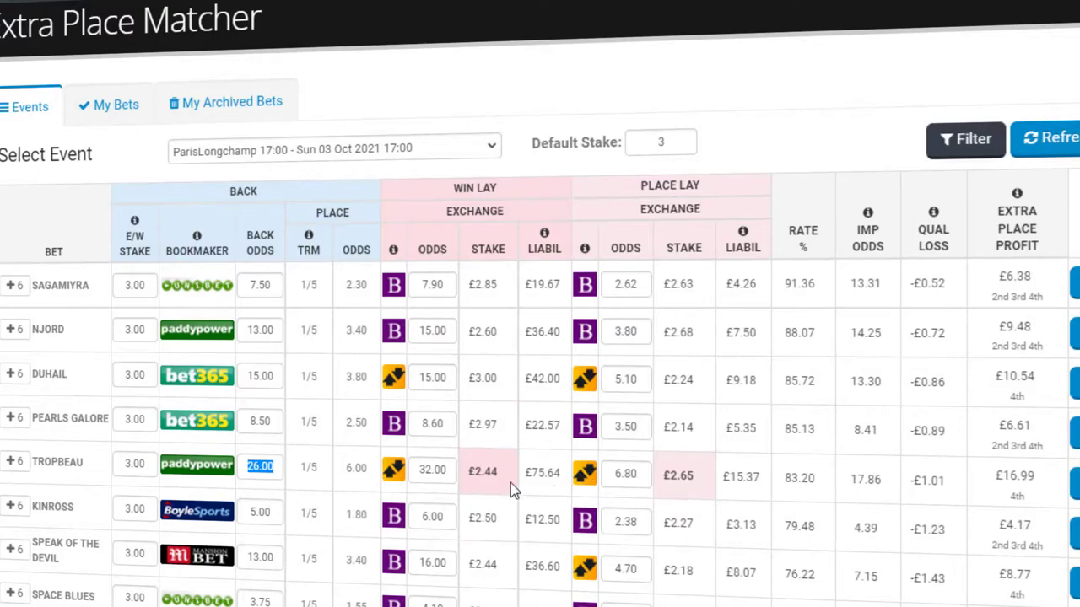
pyautogui.moveTo(909, 485); pyautogui.dragTo(1037, 482)
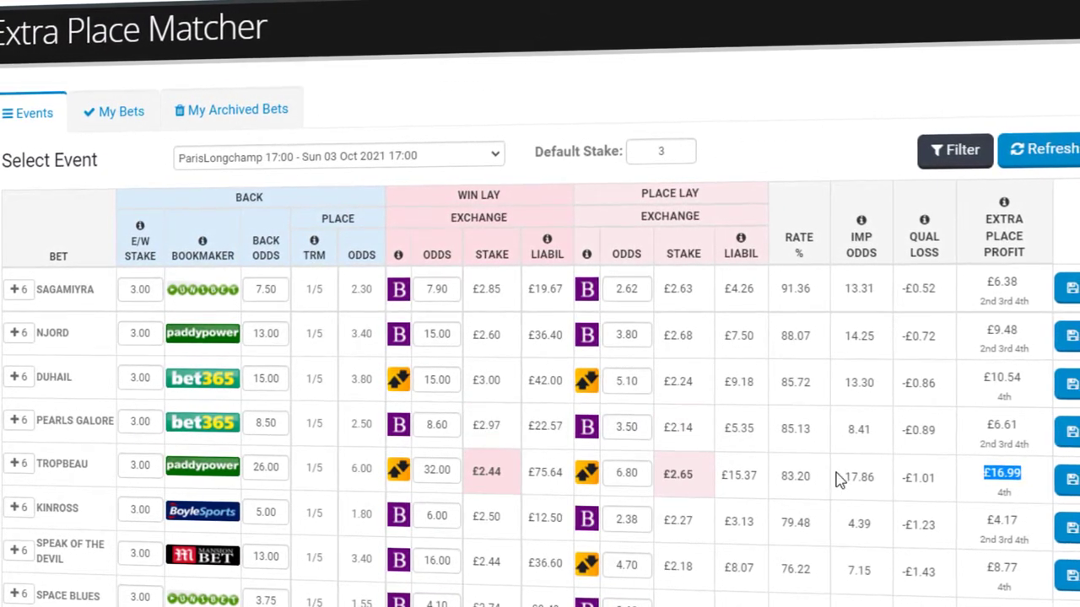
pyautogui.click(784, 477)
pyautogui.moveTo(783, 478); pyautogui.dragTo(816, 477)
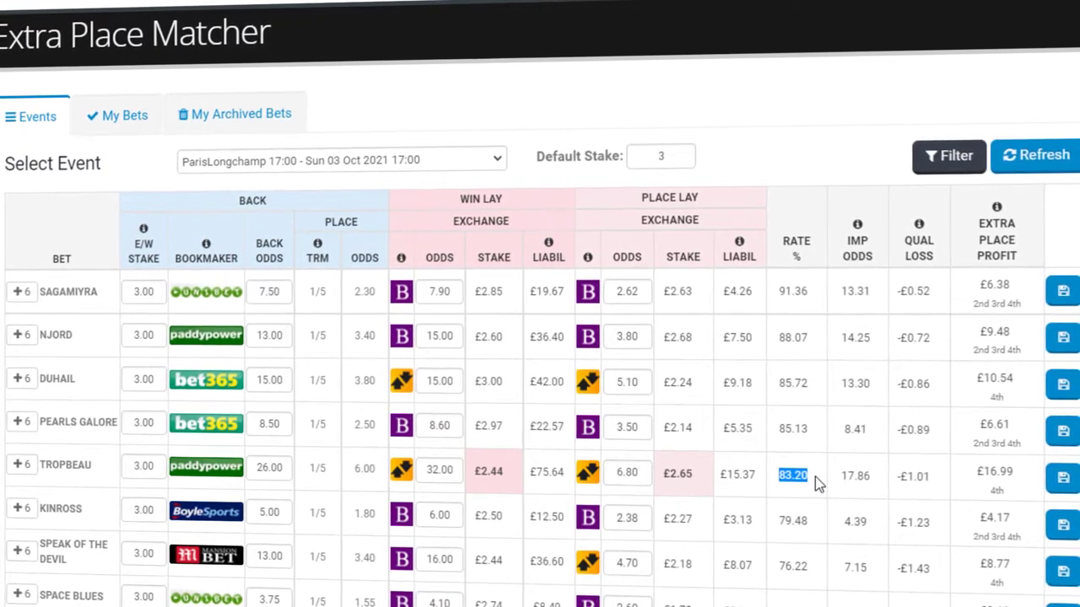
pyautogui.click(692, 481)
# Set Tropbeau's win lay odds to 30 and its place lay odds to 6.00.
pyautogui.moveTo(426, 470); pyautogui.dragTo(535, 478)
pyautogui.write('30')
pyautogui.press('Tab')
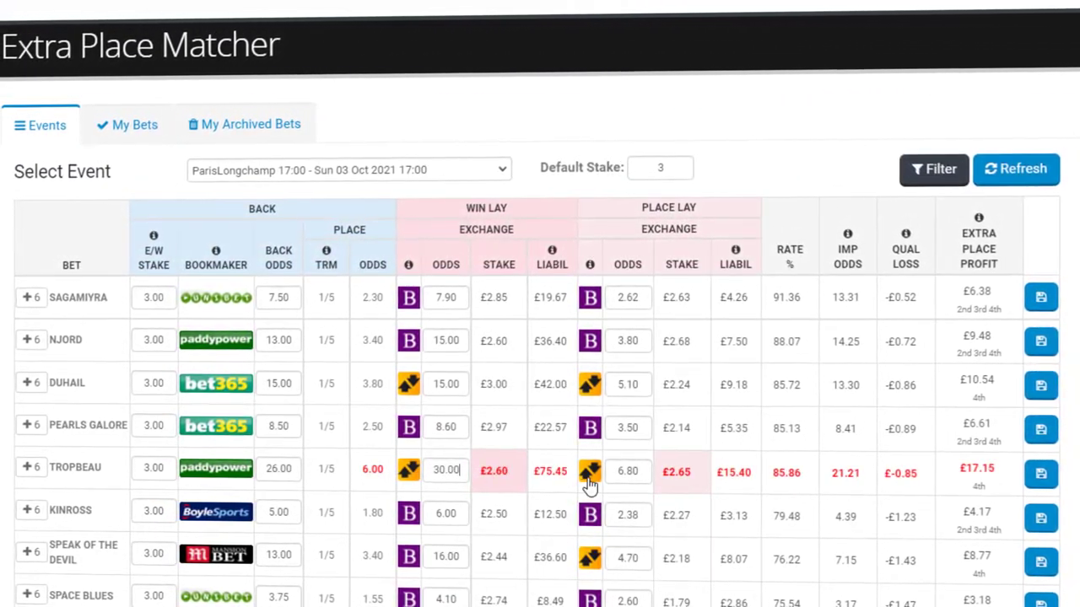
pyautogui.write('6.00')
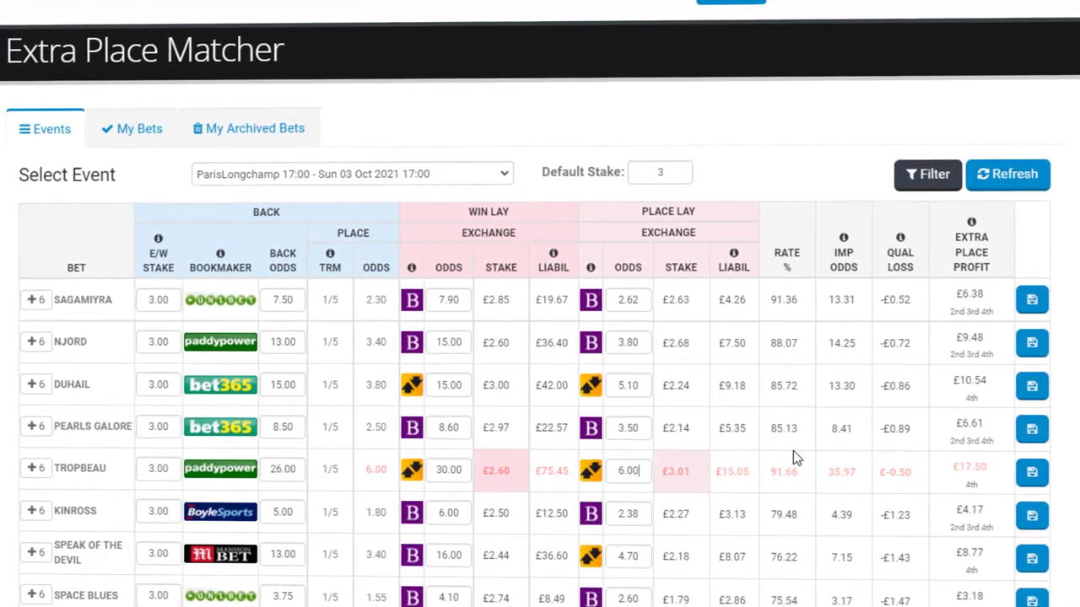
# Review Tropbeau's recalculated rate and qualifying loss, and compare them with Sagamiyra's qualifying loss and extra place profit.
pyautogui.doubleClick(775, 476)
pyautogui.click(795, 477)
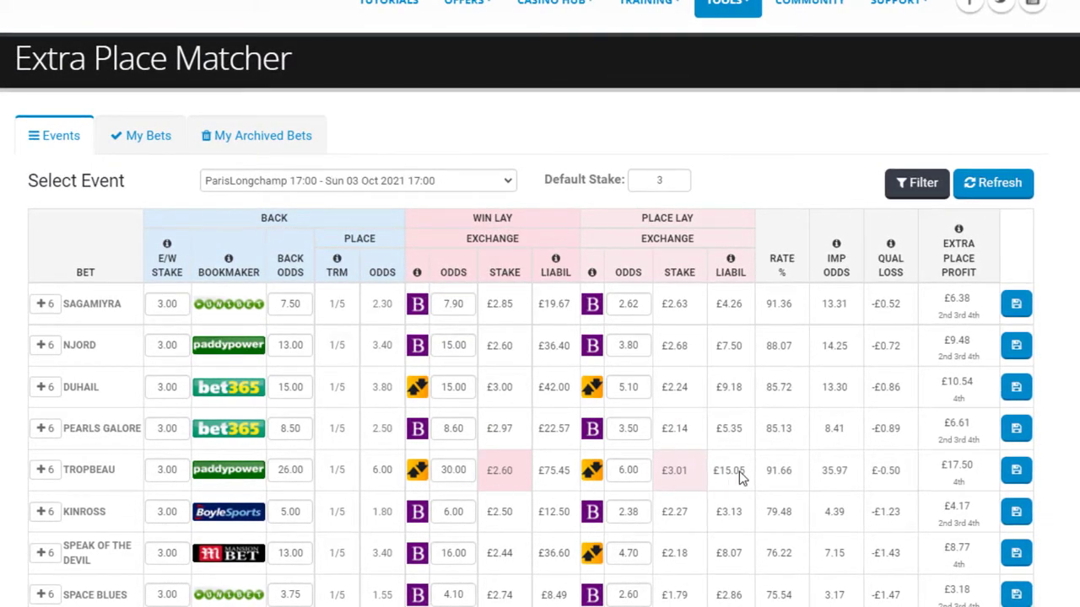
pyautogui.moveTo(765, 474); pyautogui.dragTo(802, 478)
pyautogui.moveTo(867, 482); pyautogui.dragTo(920, 481)
pyautogui.click(938, 474)
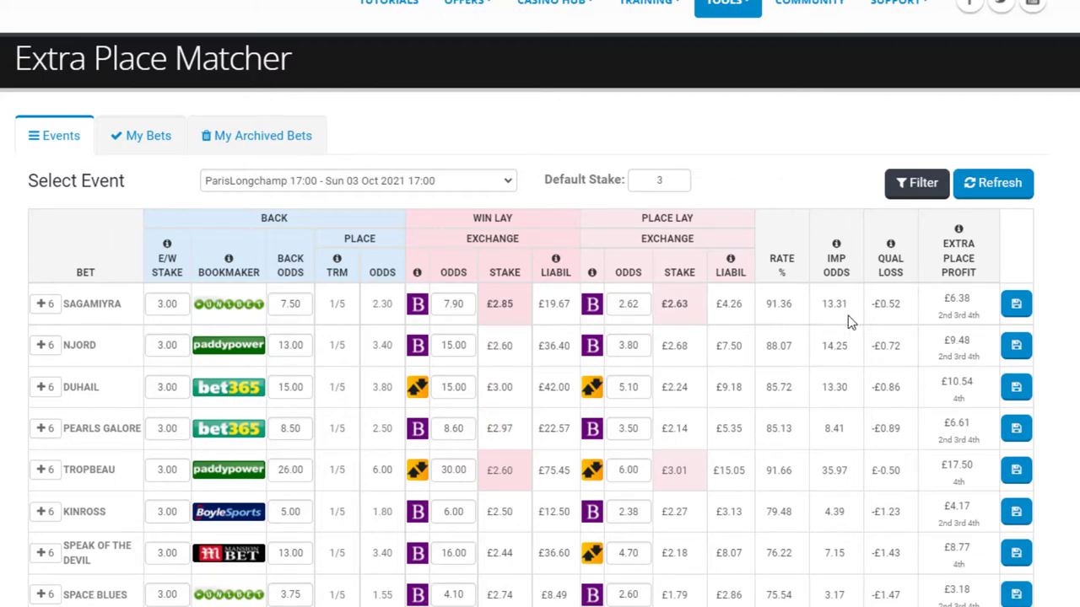
pyautogui.moveTo(872, 308); pyautogui.dragTo(977, 305)
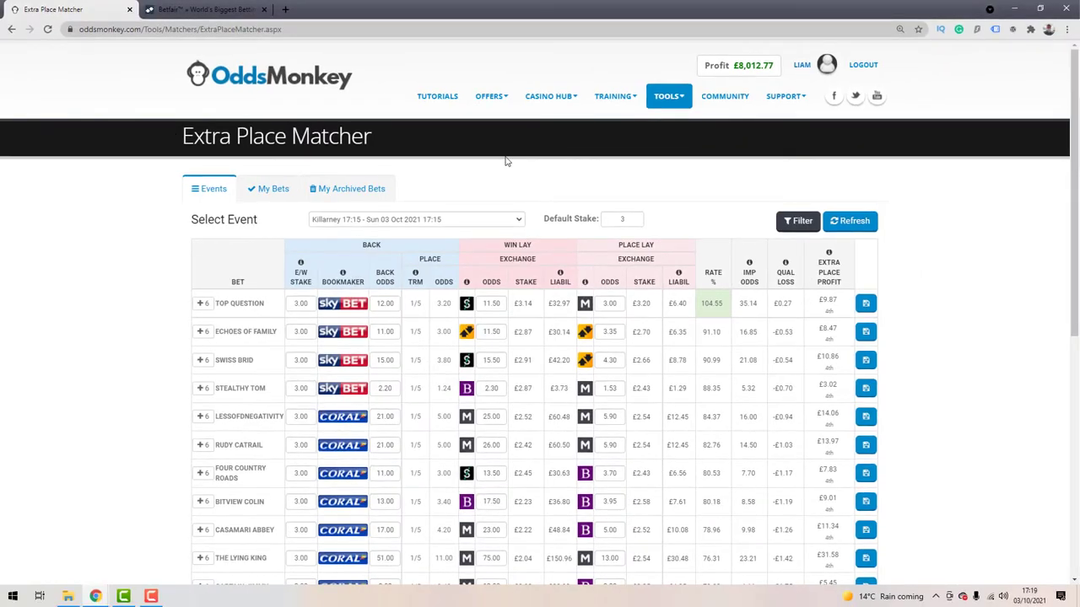
# Switch to Betfair to view the 17:15 Killarney win market, and return to the Extra Place Matcher.
pyautogui.click(179, 9)
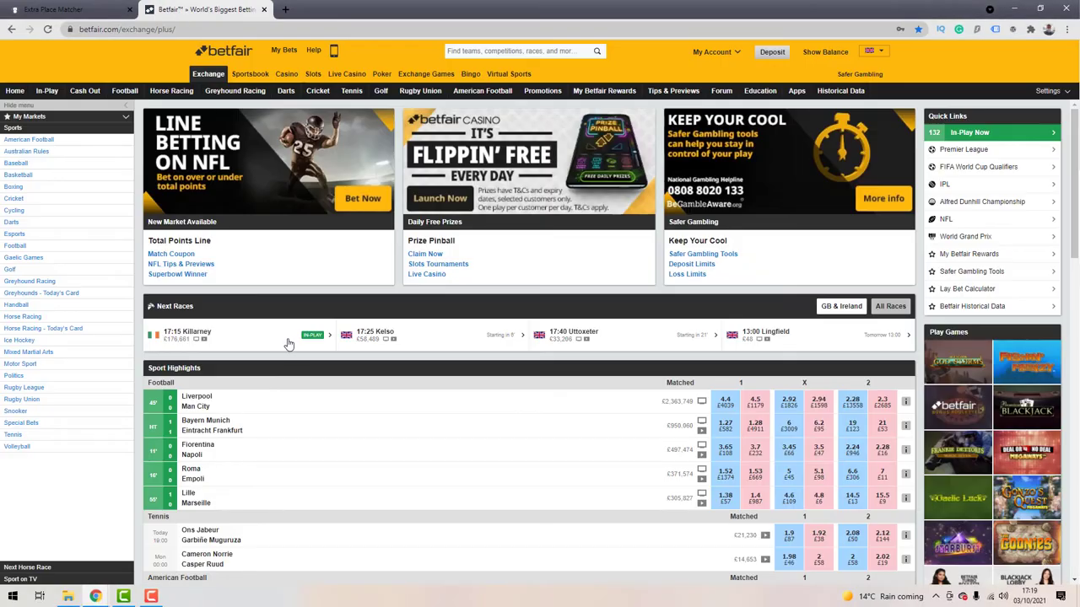
pyautogui.click(277, 343)
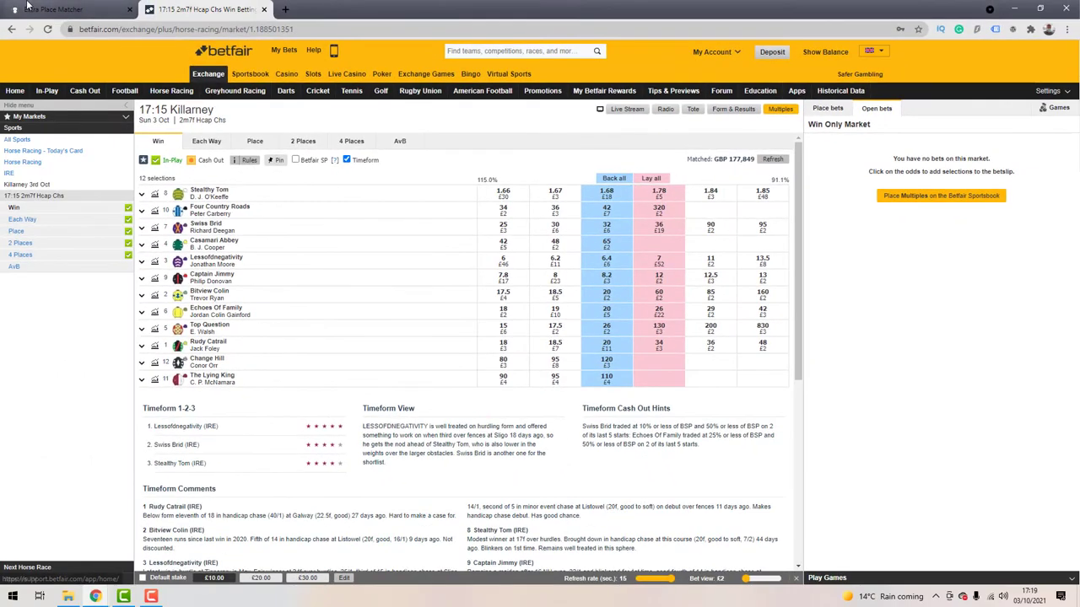
pyautogui.click(33, 10)
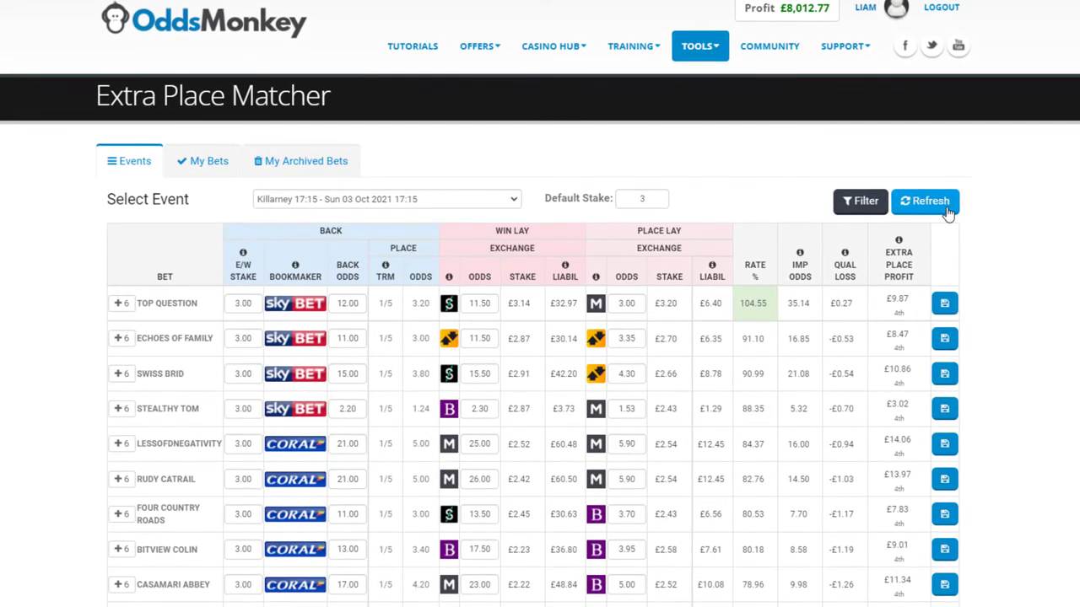
pyautogui.click(380, 199)
pyautogui.click(480, 173)
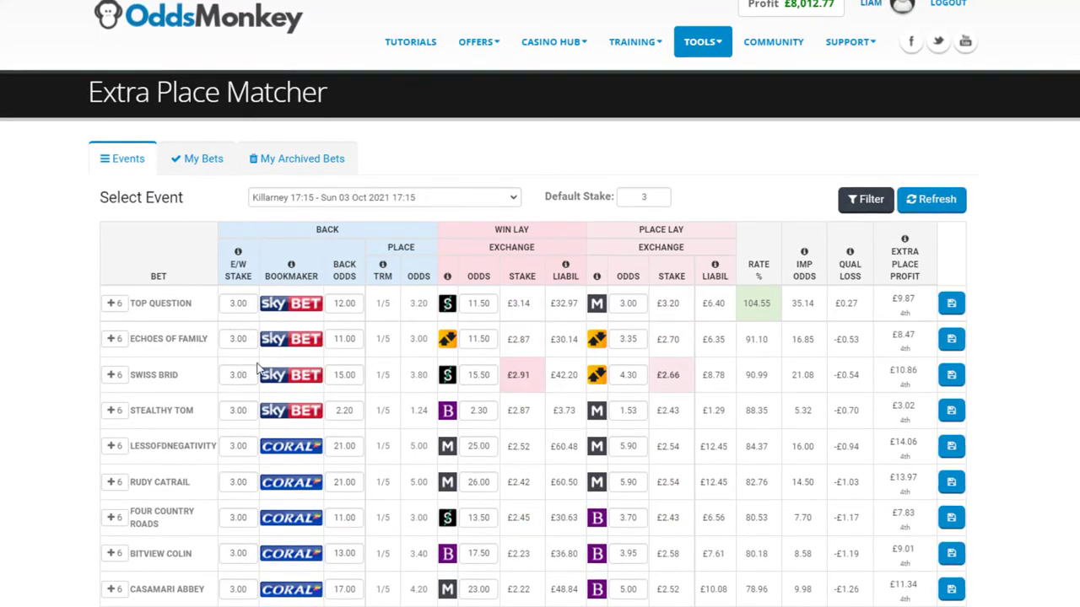
# Set Top Question's each-way stake to 20 and its back odds to 160 in the Killarney 17:15 race.
pyautogui.tripleClick(238, 302)
pyautogui.write('20.00')
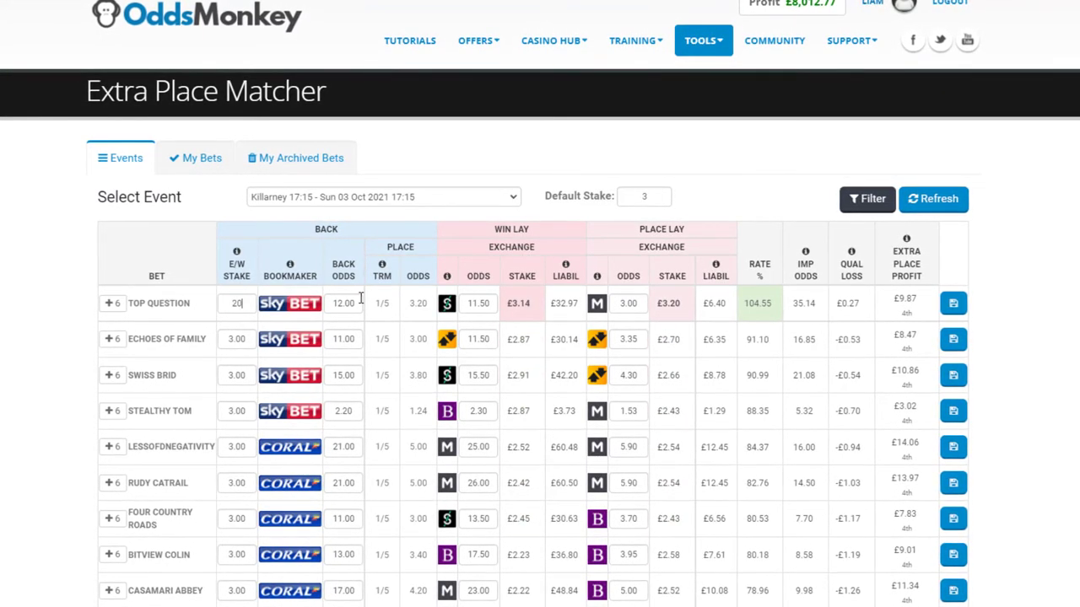
pyautogui.tripleClick(360, 299)
pyautogui.write('16')
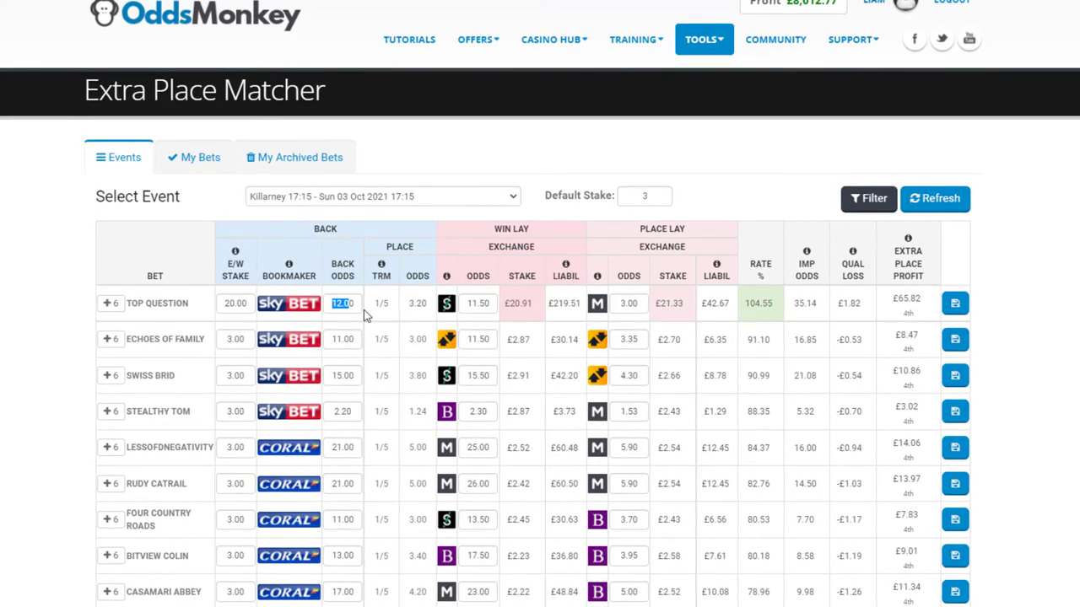
pyautogui.write('0')
pyautogui.click(767, 336)
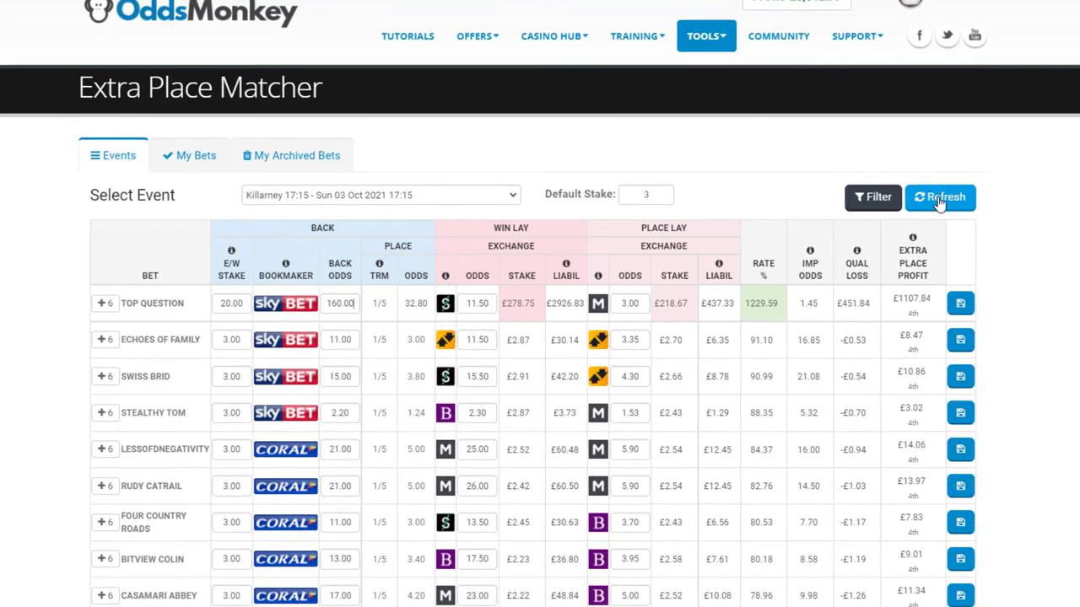
# Open one of the site's Calculators tools separately, keeping the Extra Place Matcher page open.
pyautogui.moveTo(716, 31)
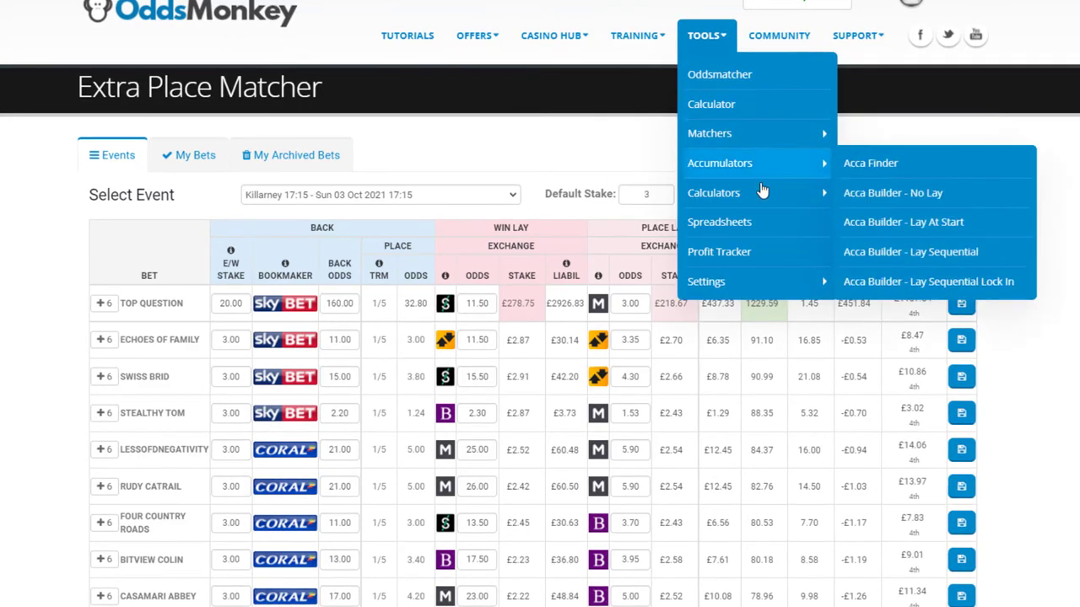
pyautogui.moveTo(742, 192)
pyautogui.rightClick(924, 252)
pyautogui.click(978, 279)
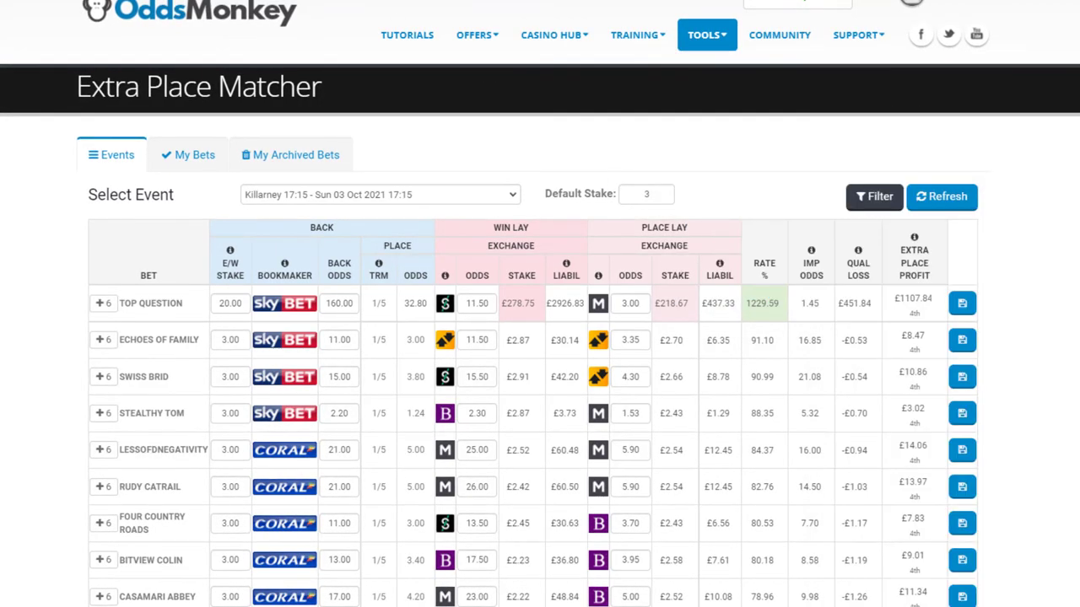